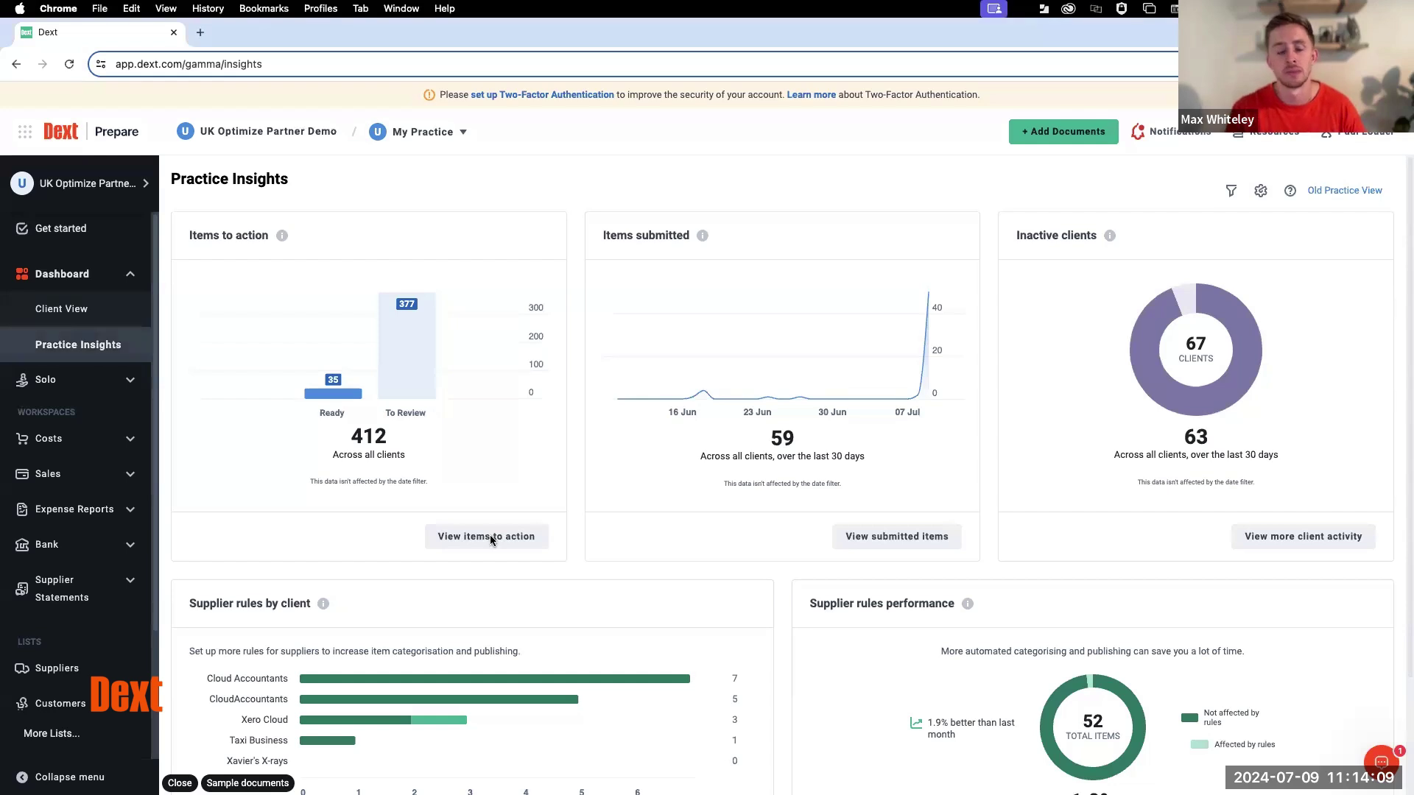
Step: Open the full list of items to action by status and workspace, and sort clients by Items, highest first
left_click(489, 536)
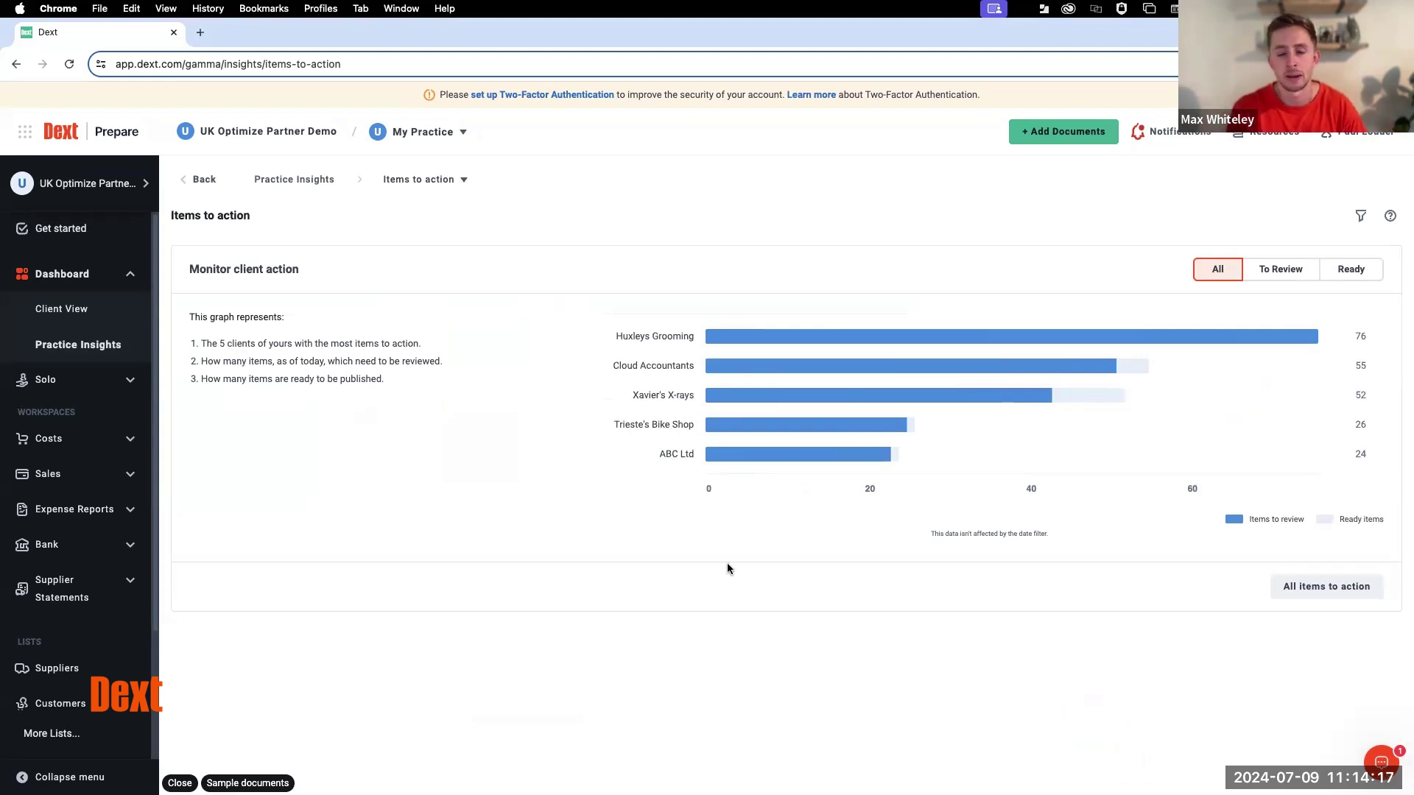
left_click(1351, 587)
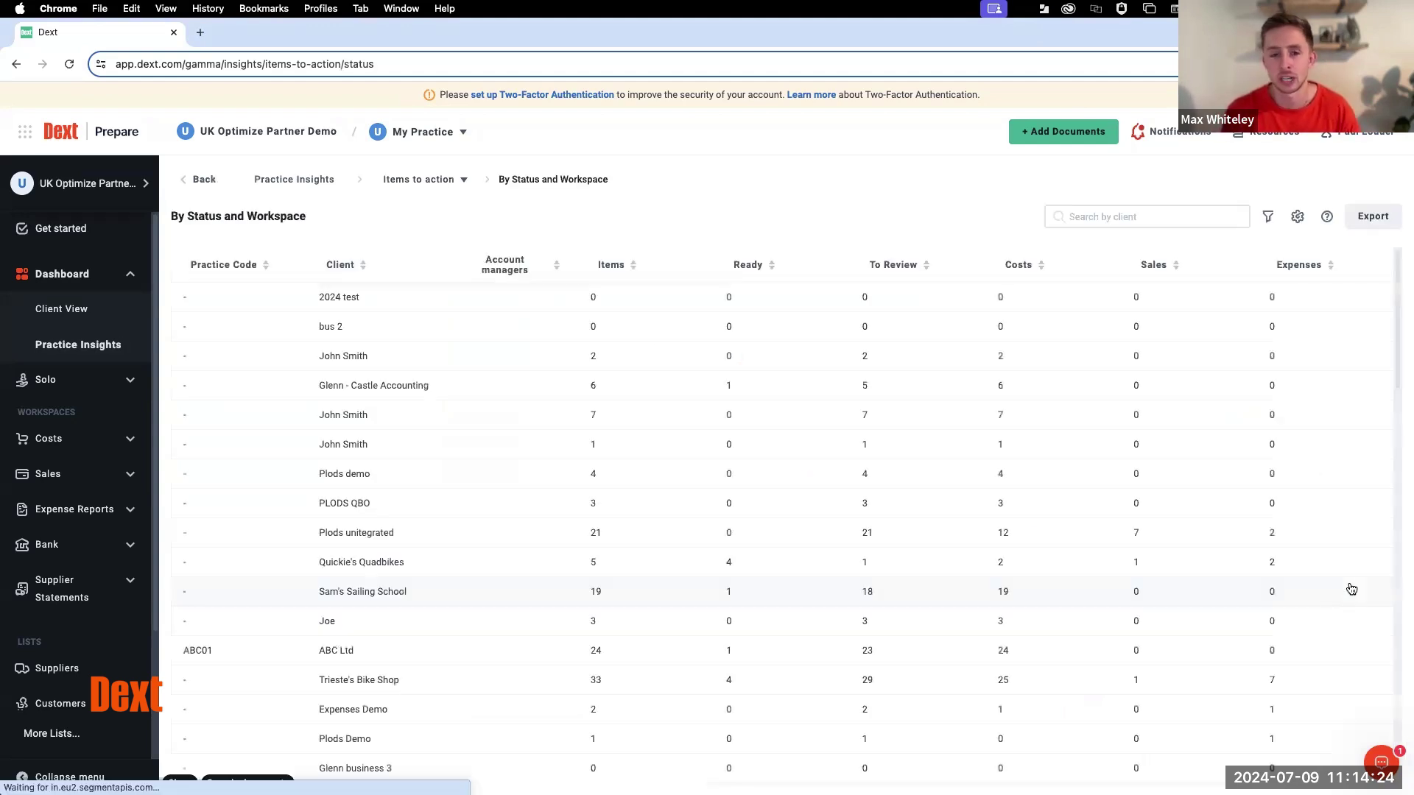
left_click(638, 269)
left_click(640, 269)
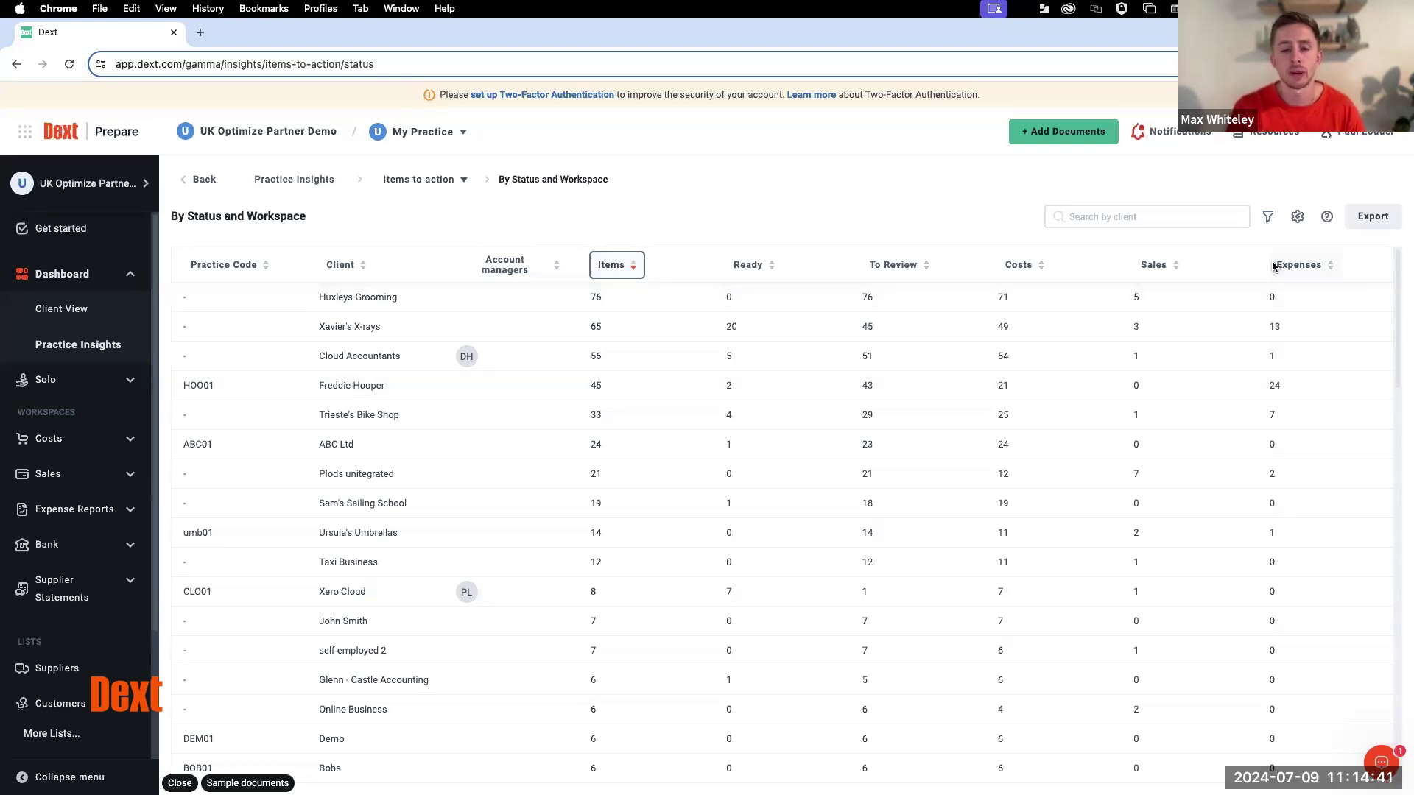
Step: Filter the list to clients managed by the Practice and sort them by Items in descending order
left_click(1268, 221)
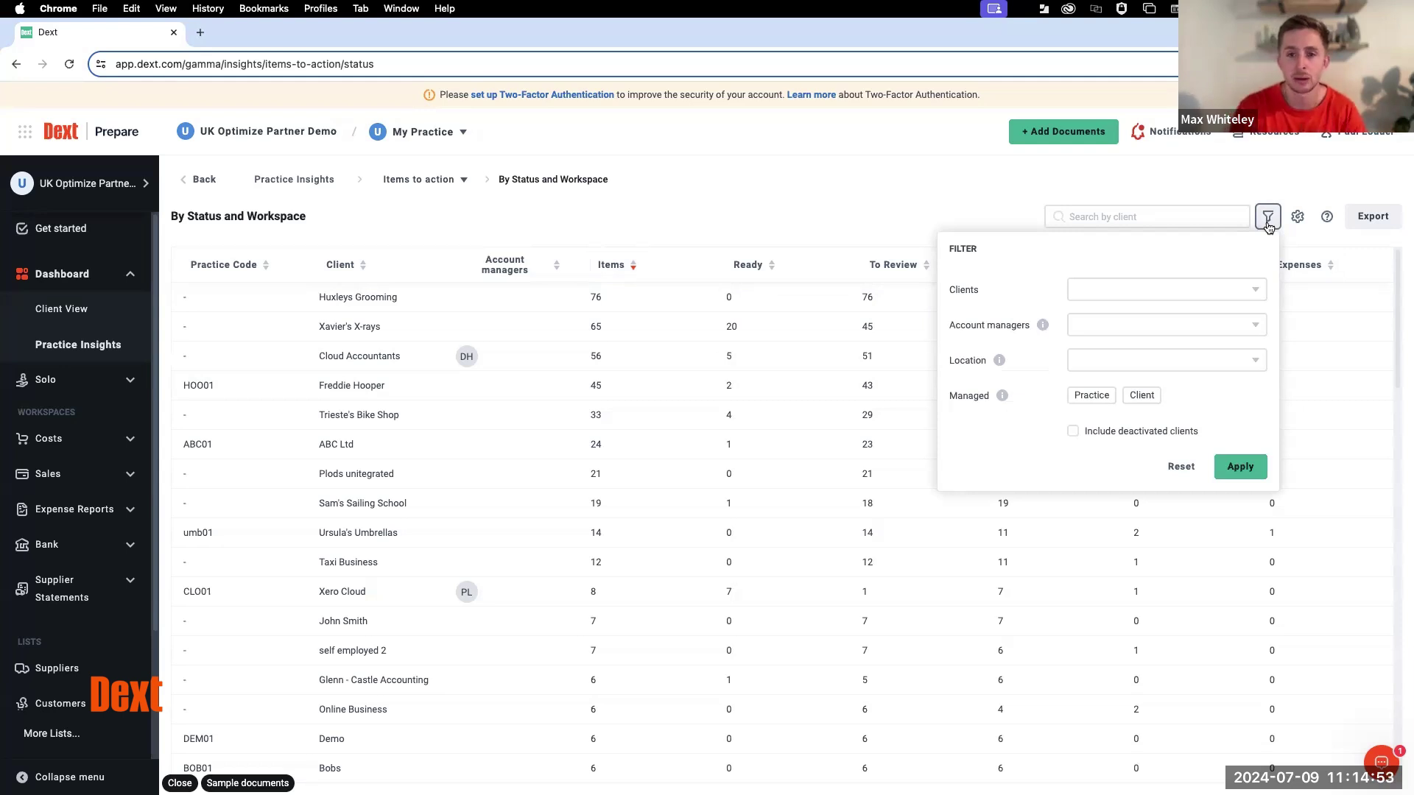
left_click(1097, 397)
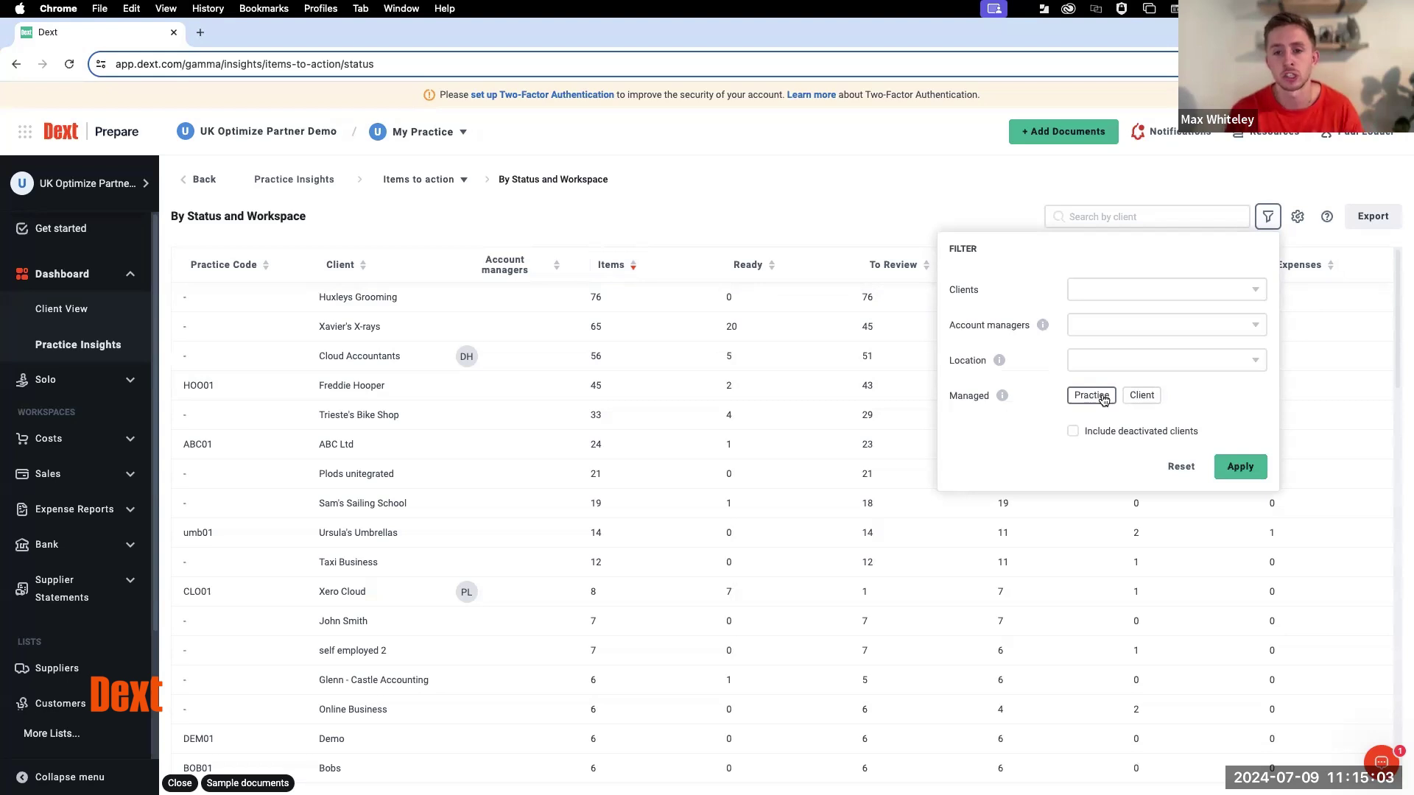
left_click(1103, 398)
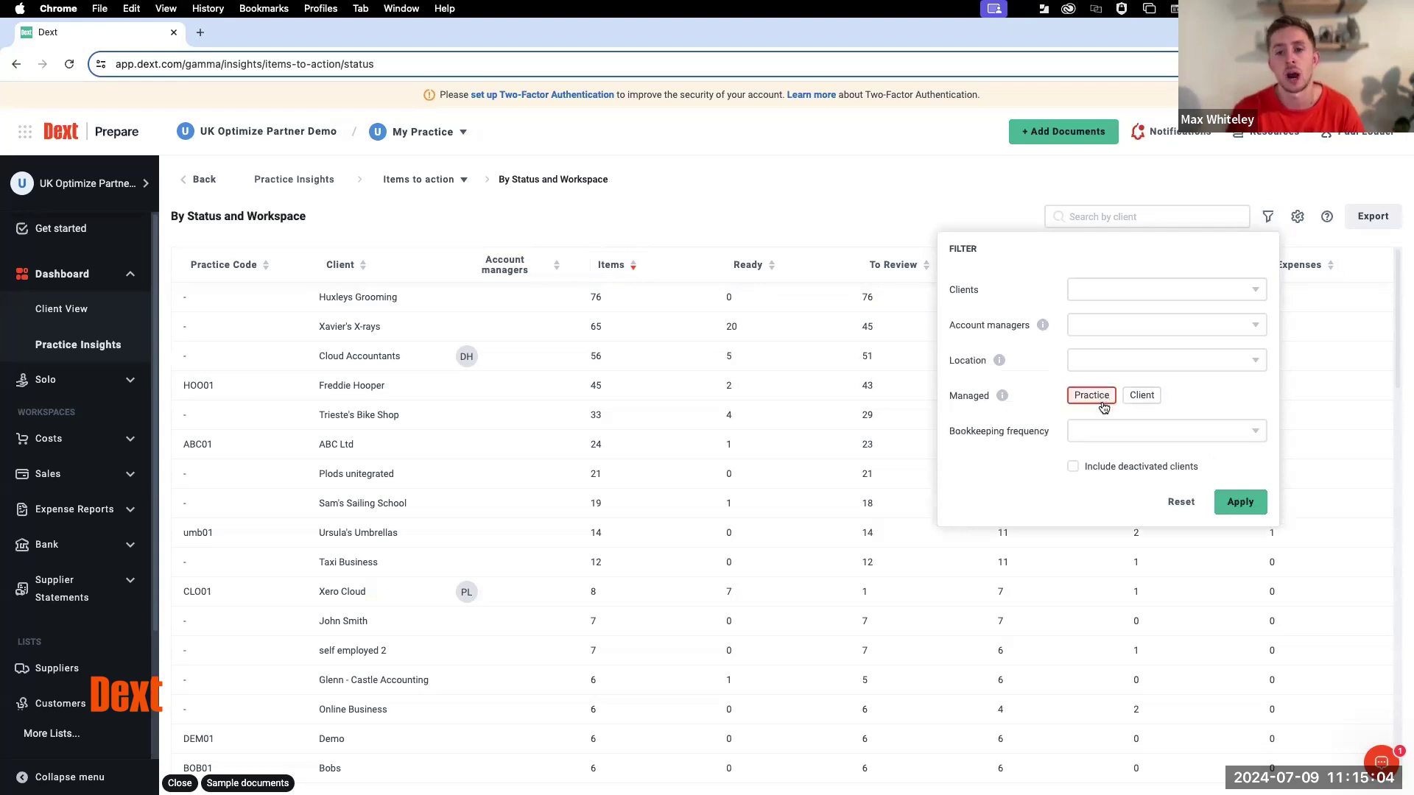
left_click(1240, 503)
left_click(628, 294)
left_click(628, 295)
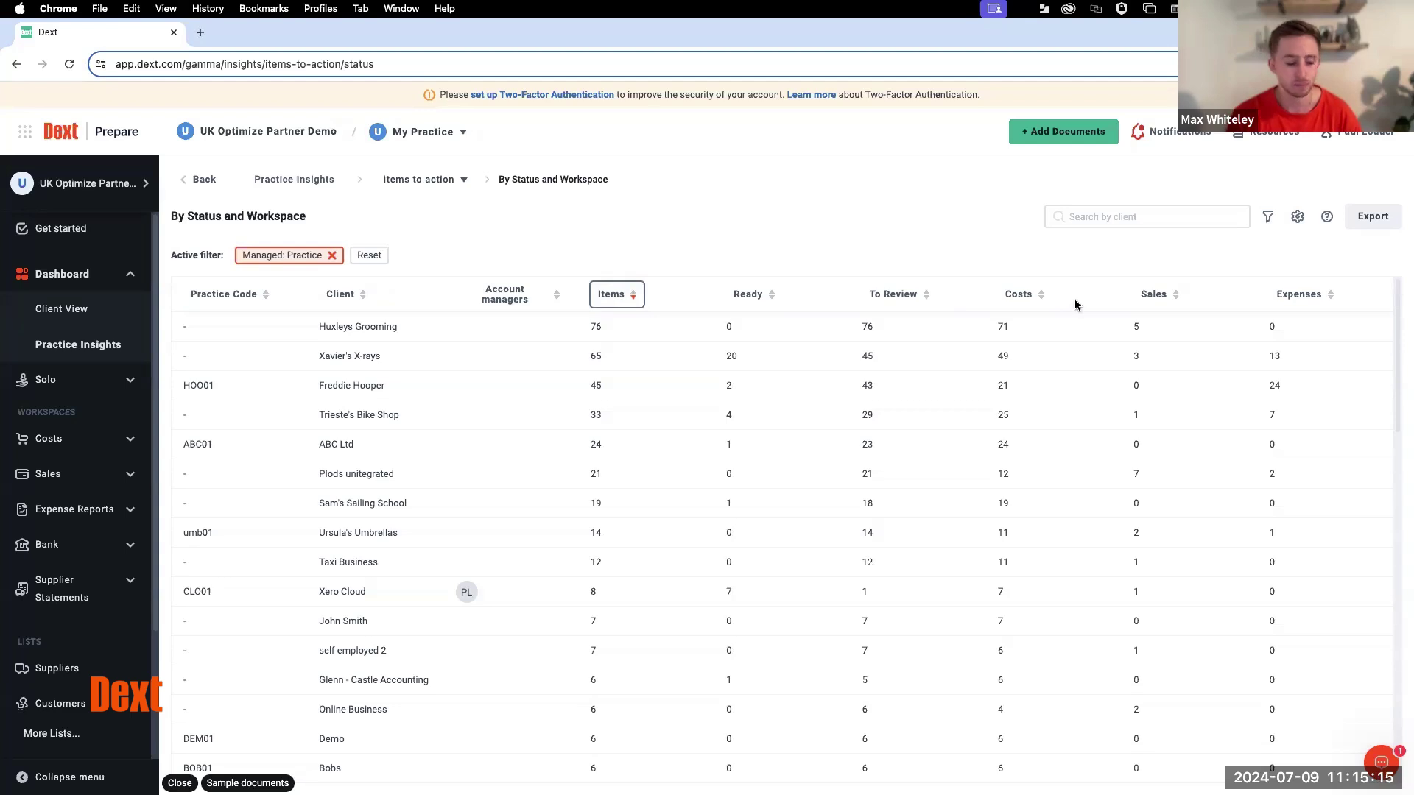
Step: Add a Daily bookkeeping frequency filter to the practice-managed clients and sort them by Items, highest first
left_click(1267, 218)
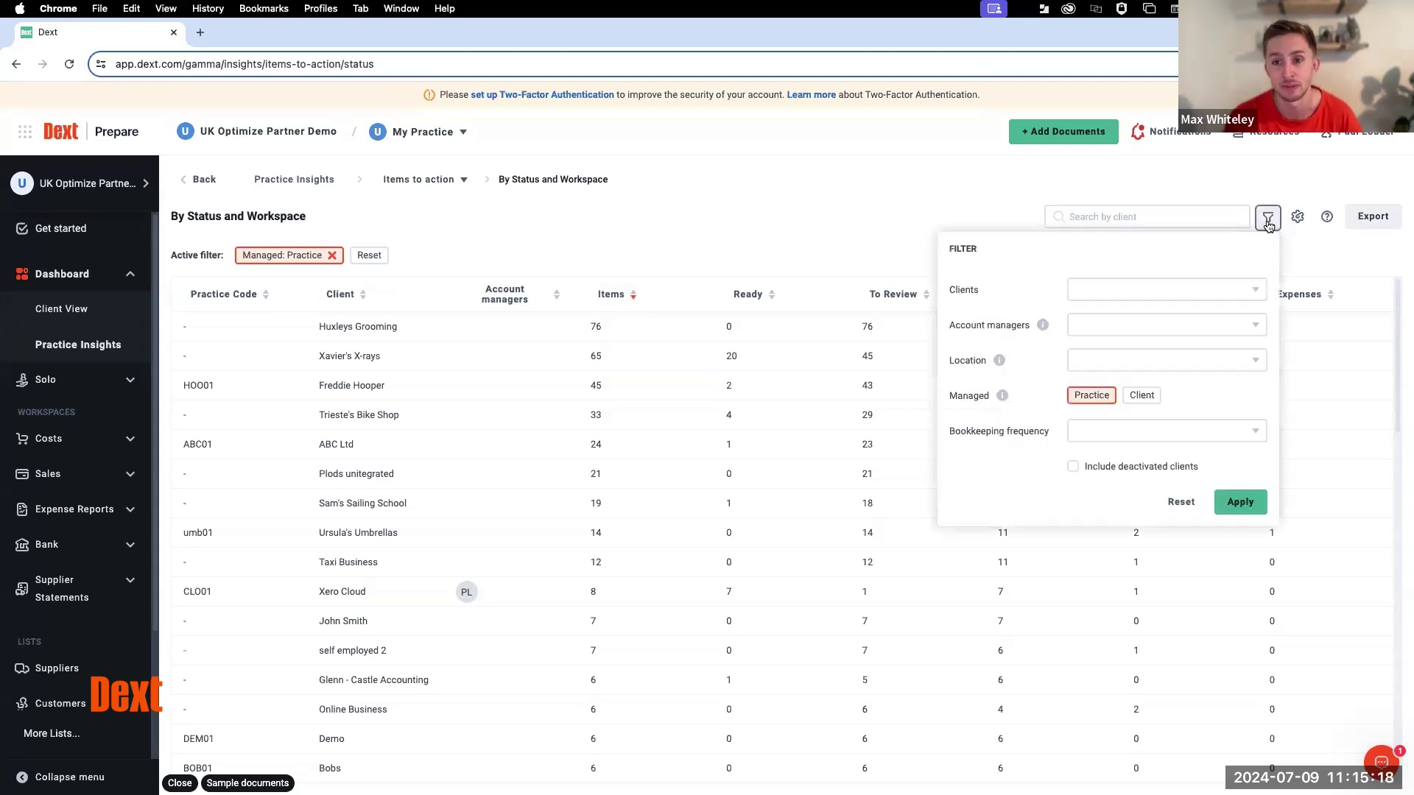
left_click(1253, 432)
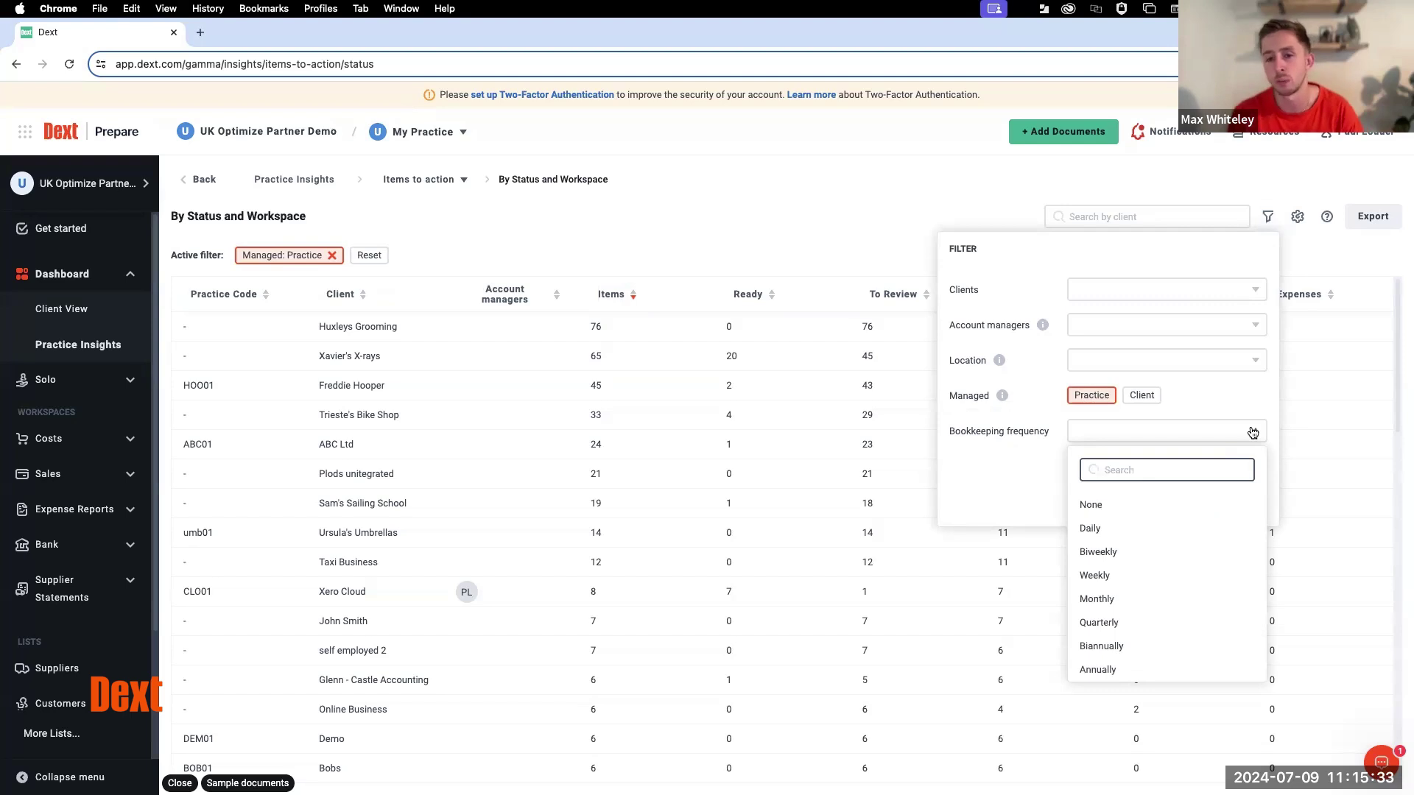
left_click(1151, 537)
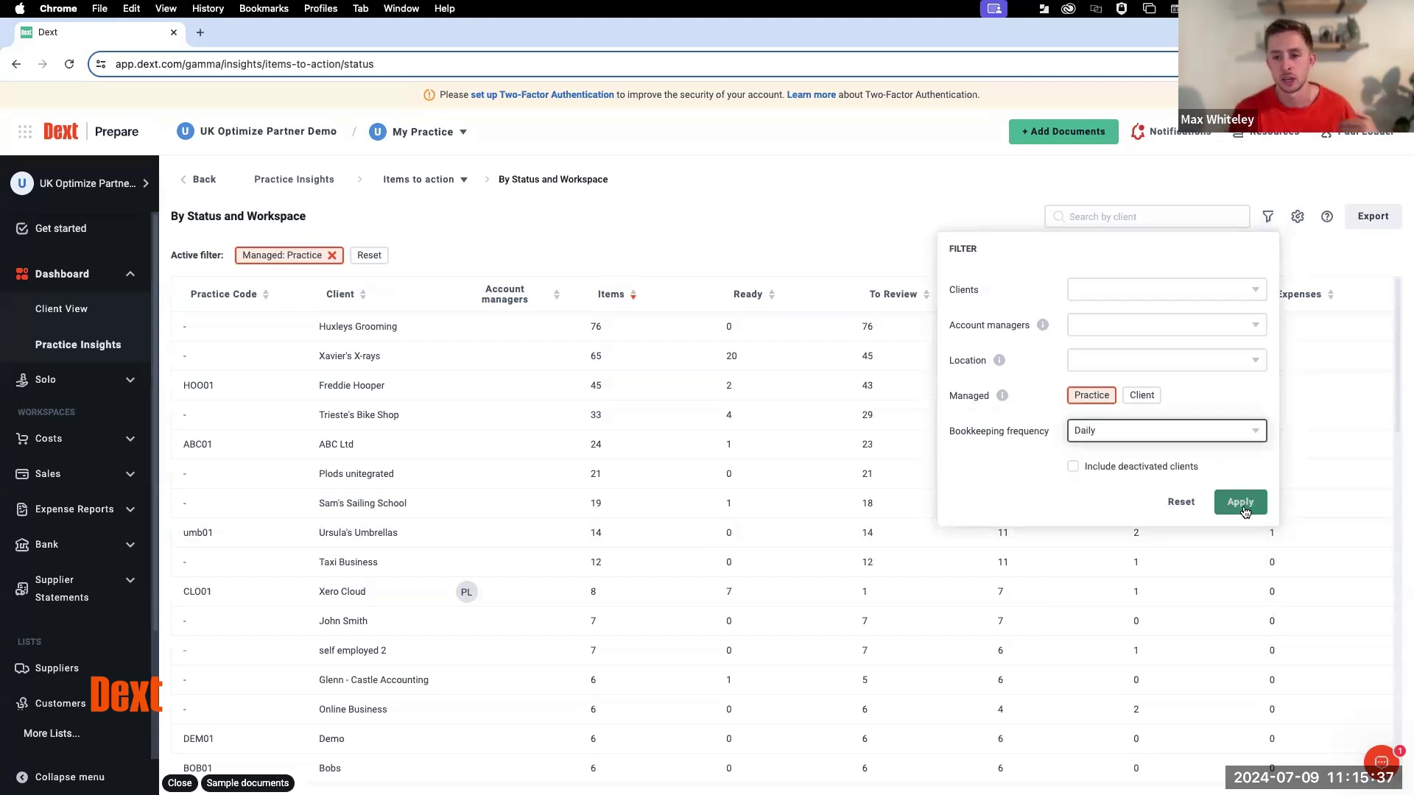
left_click(1241, 503)
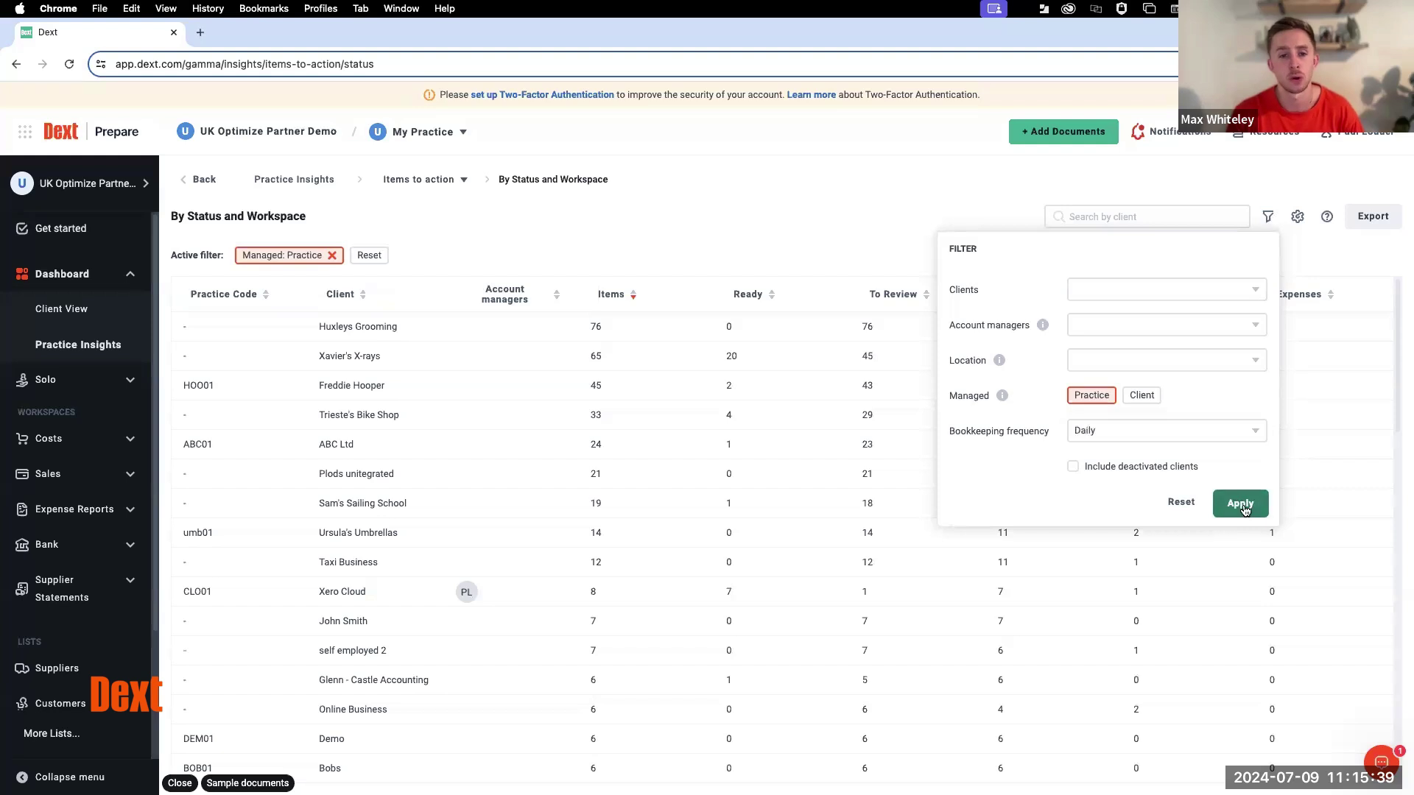
left_click(626, 295)
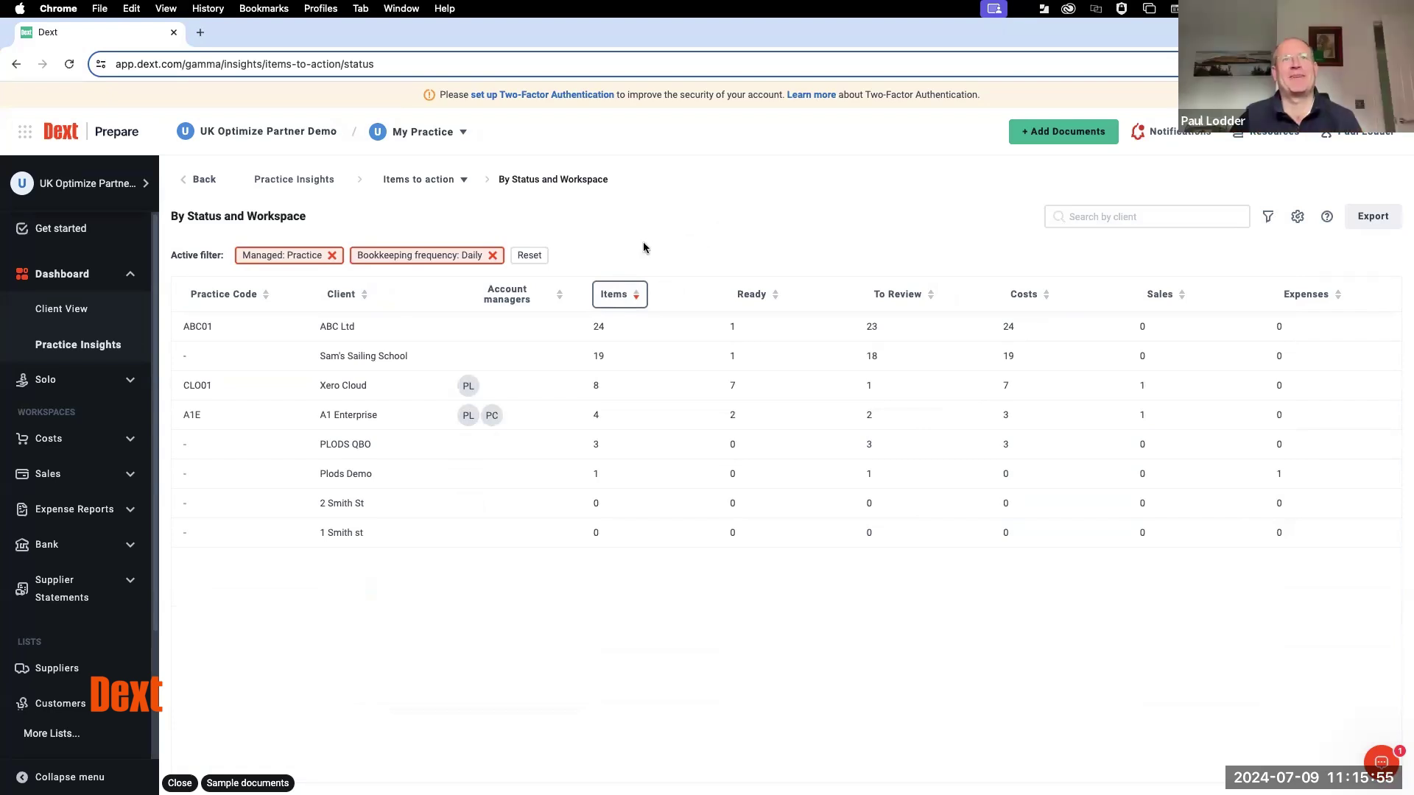
Step: Reset the active filters and filter the client list by a single account manager
left_click(542, 255)
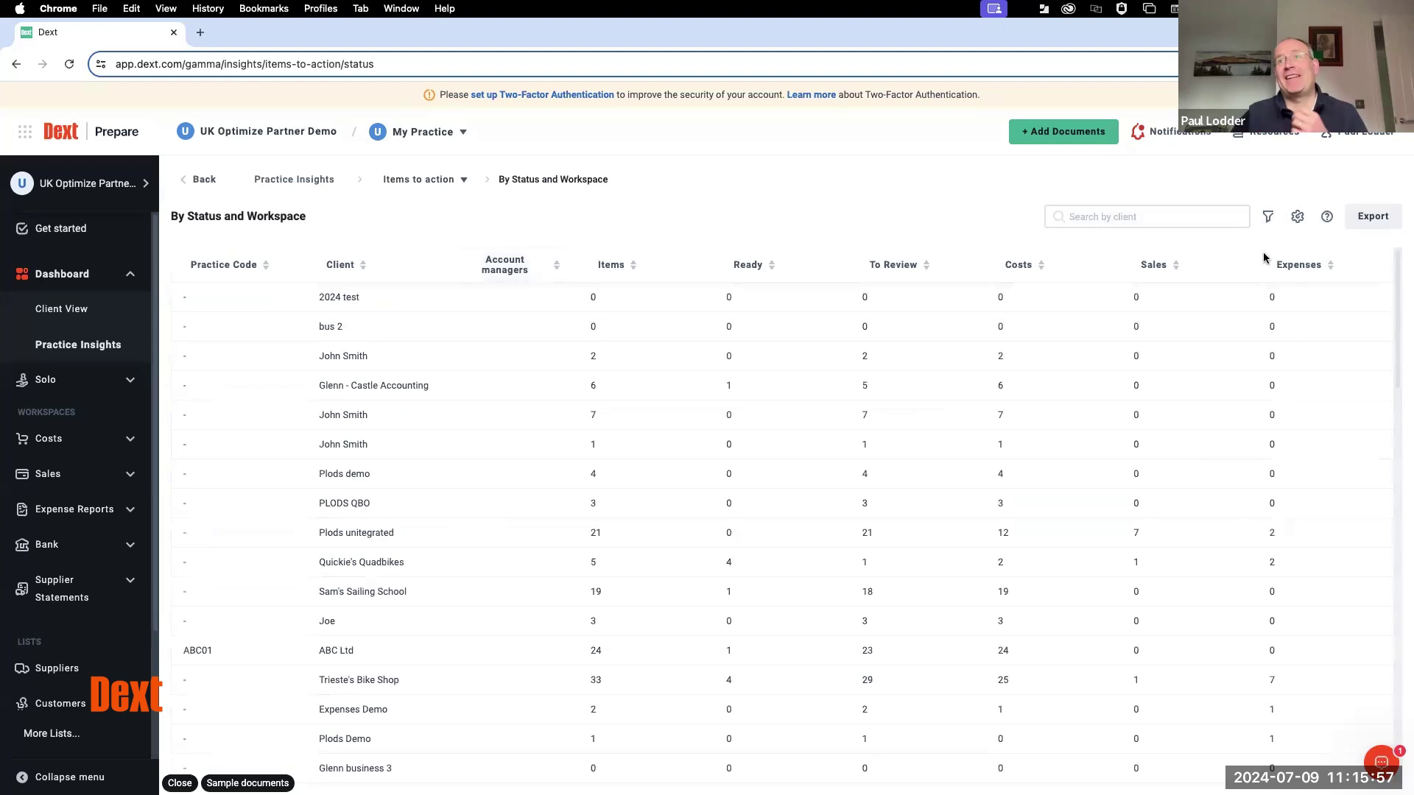
left_click(1267, 219)
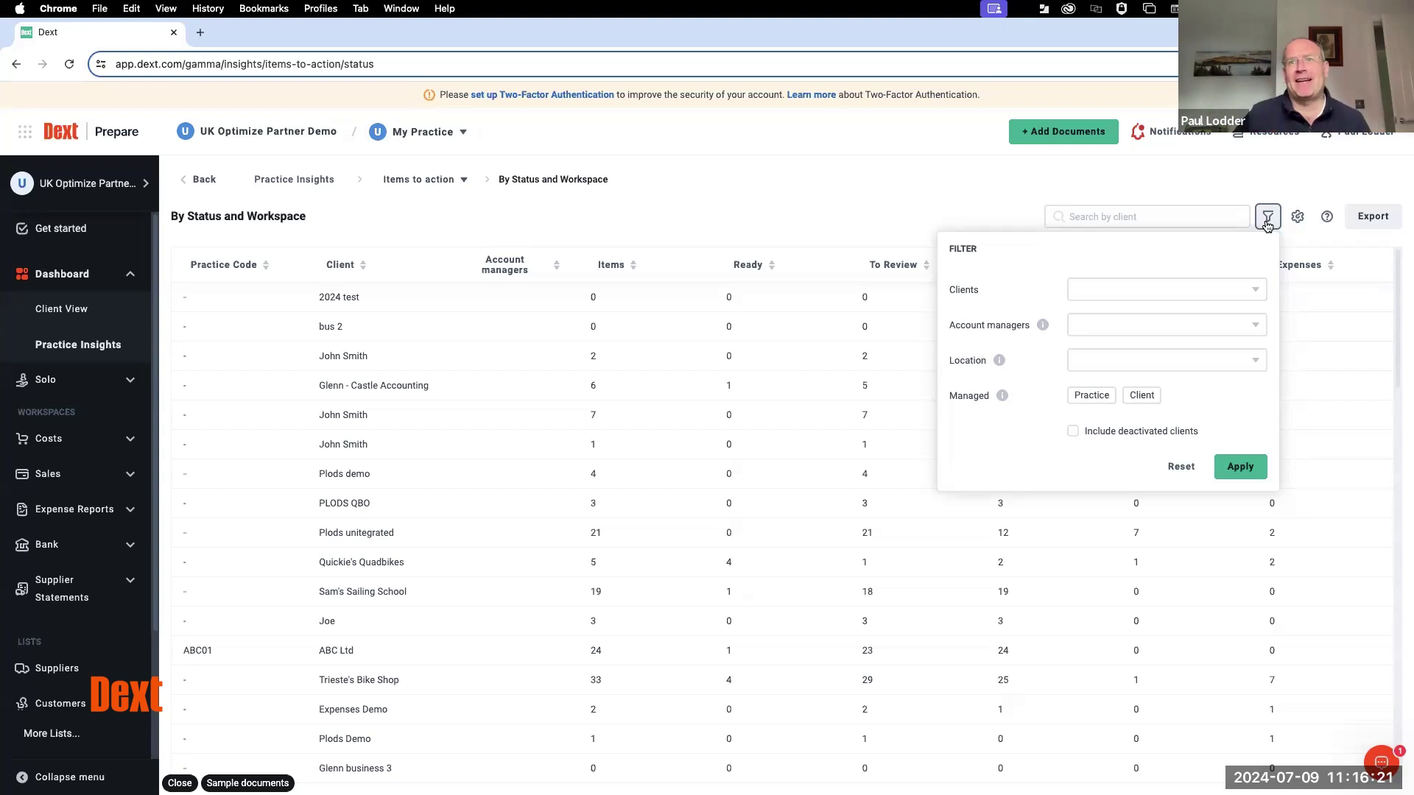
left_click(1247, 325)
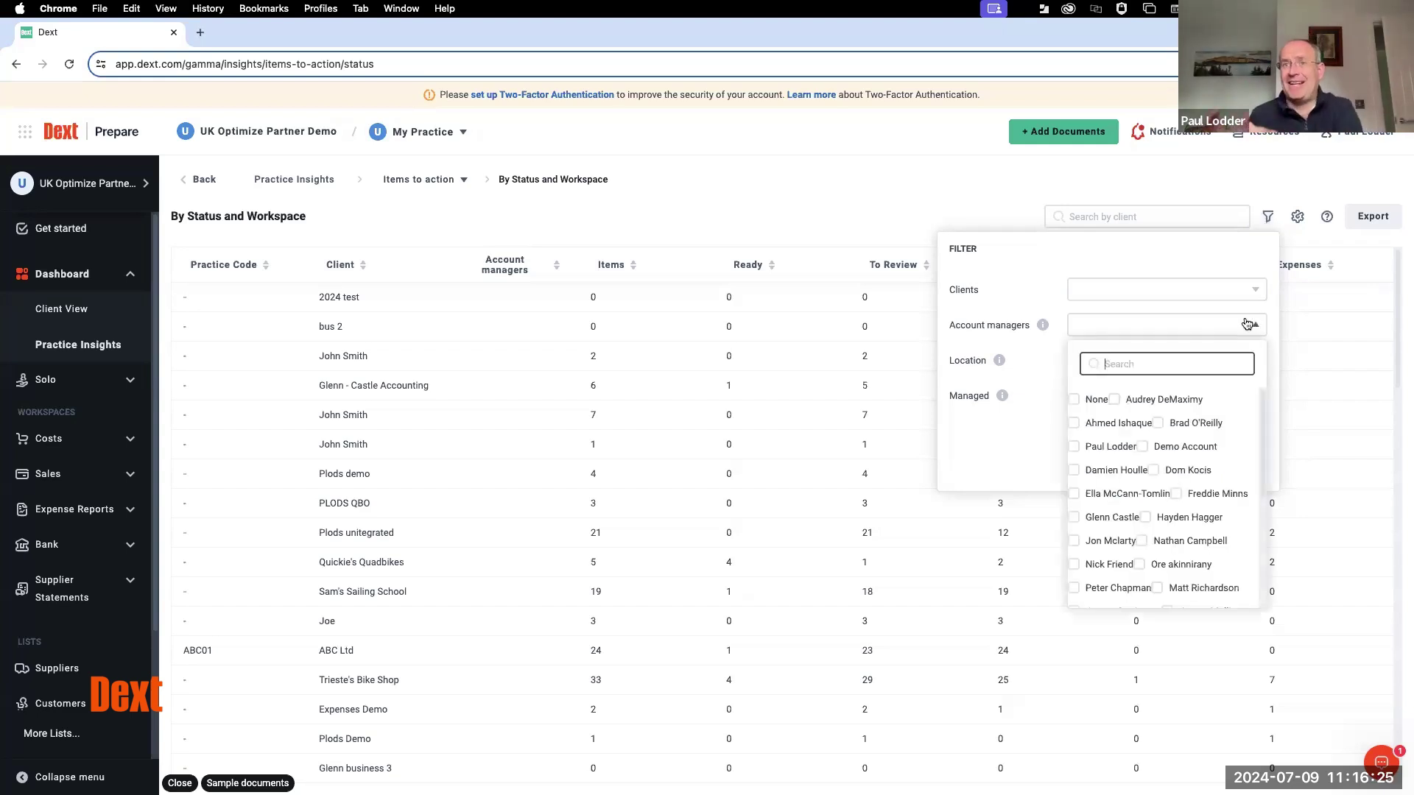
left_click(1074, 446)
left_click(1006, 445)
left_click(1243, 470)
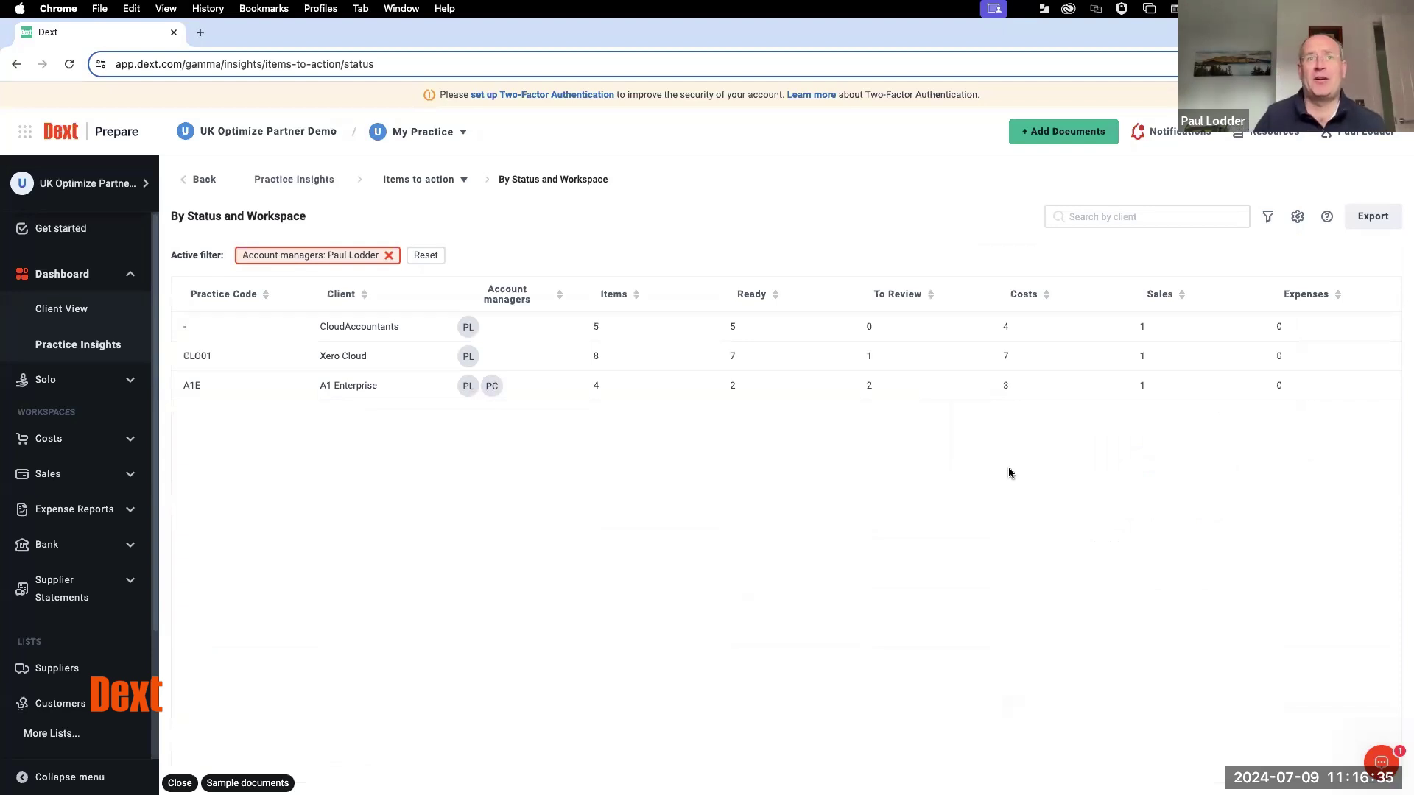
Step: Narrow the account manager's clients to those managed by the Practice with a Daily bookkeeping frequency
left_click(1267, 215)
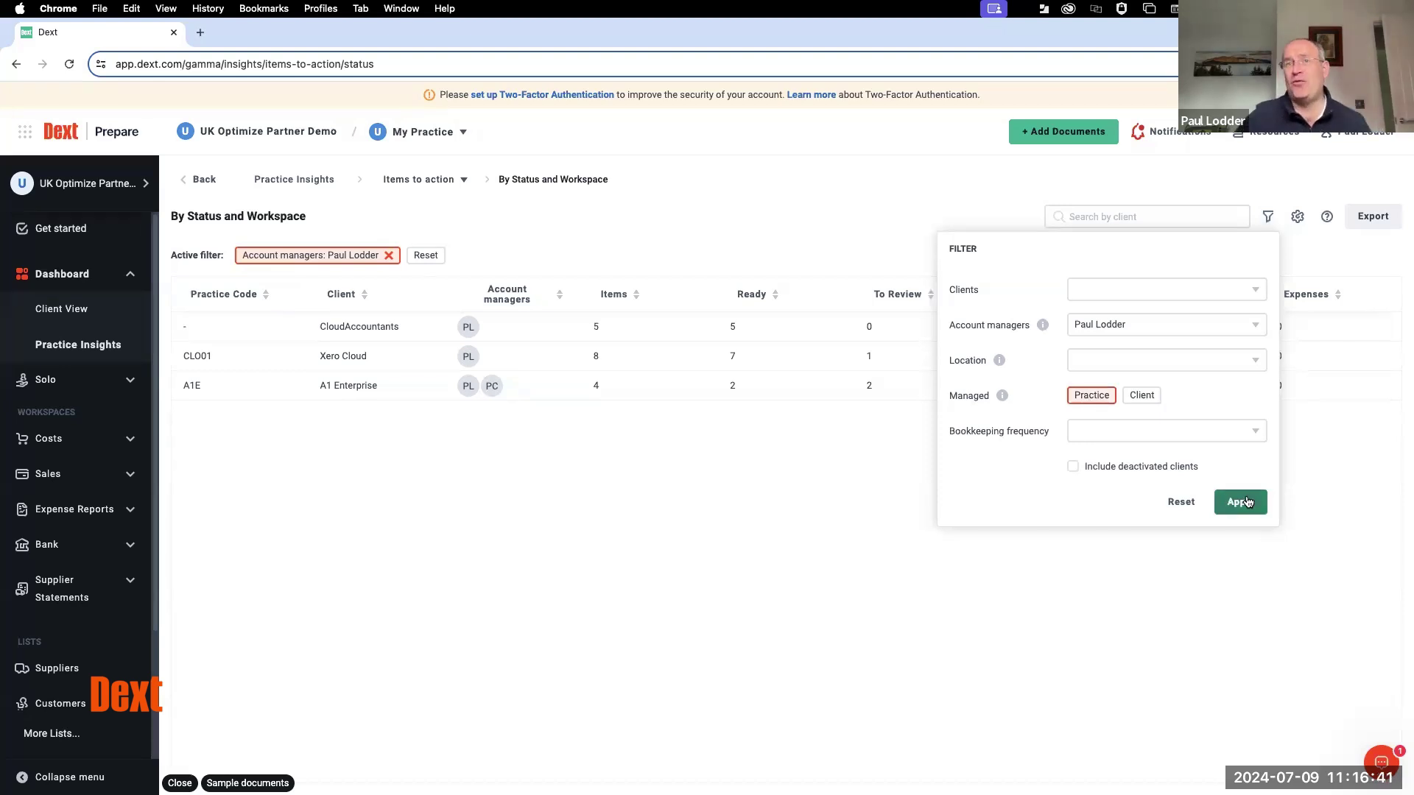
left_click(1245, 501)
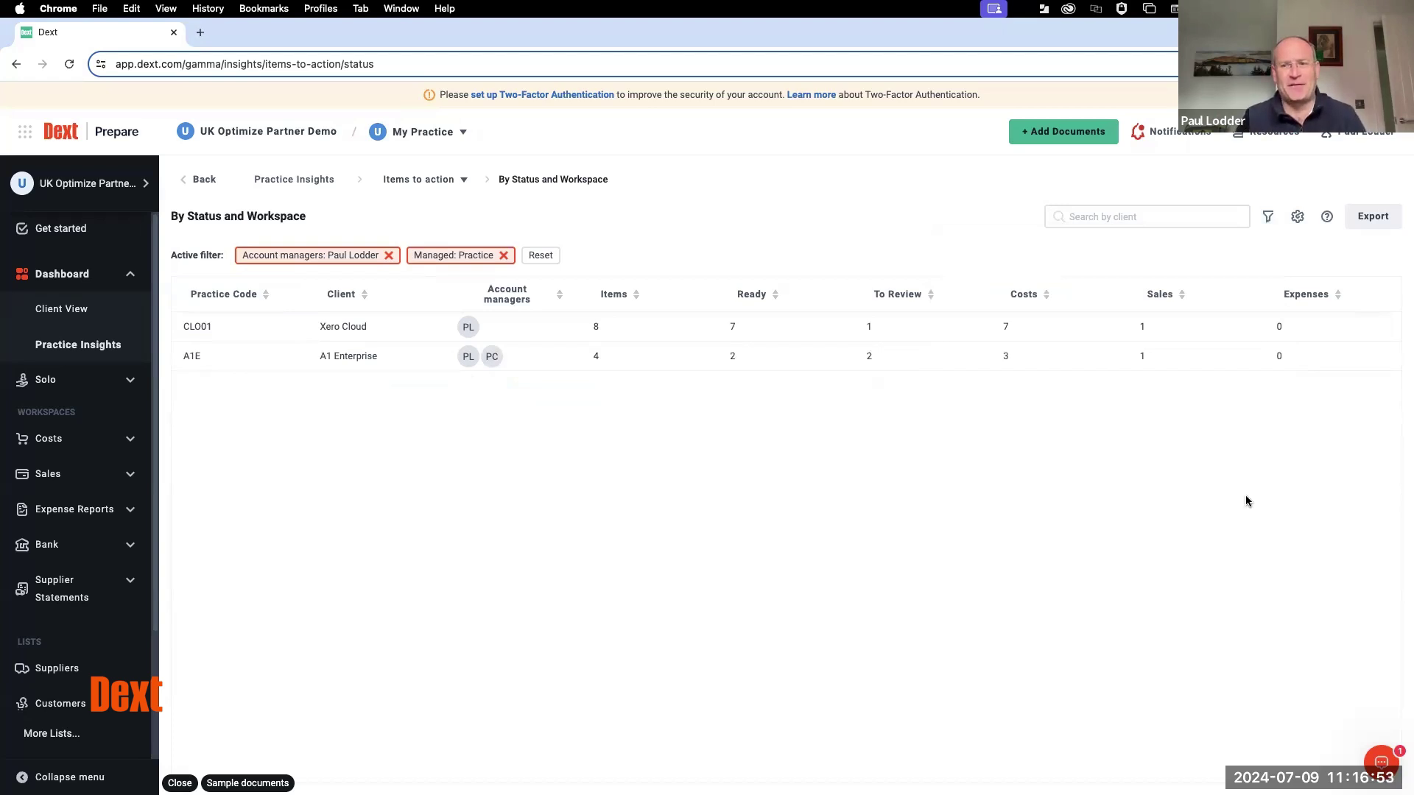
left_click(1266, 218)
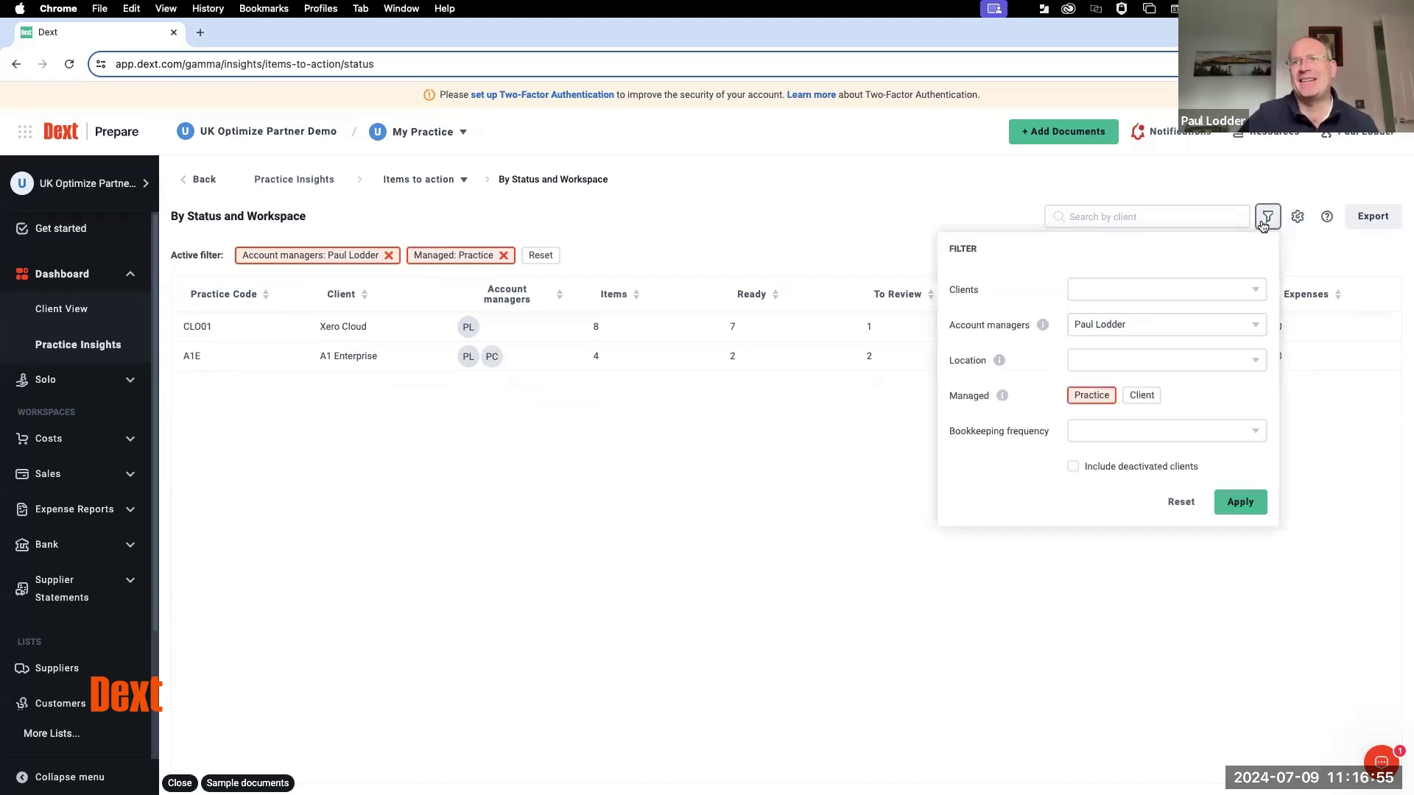
left_click(1142, 435)
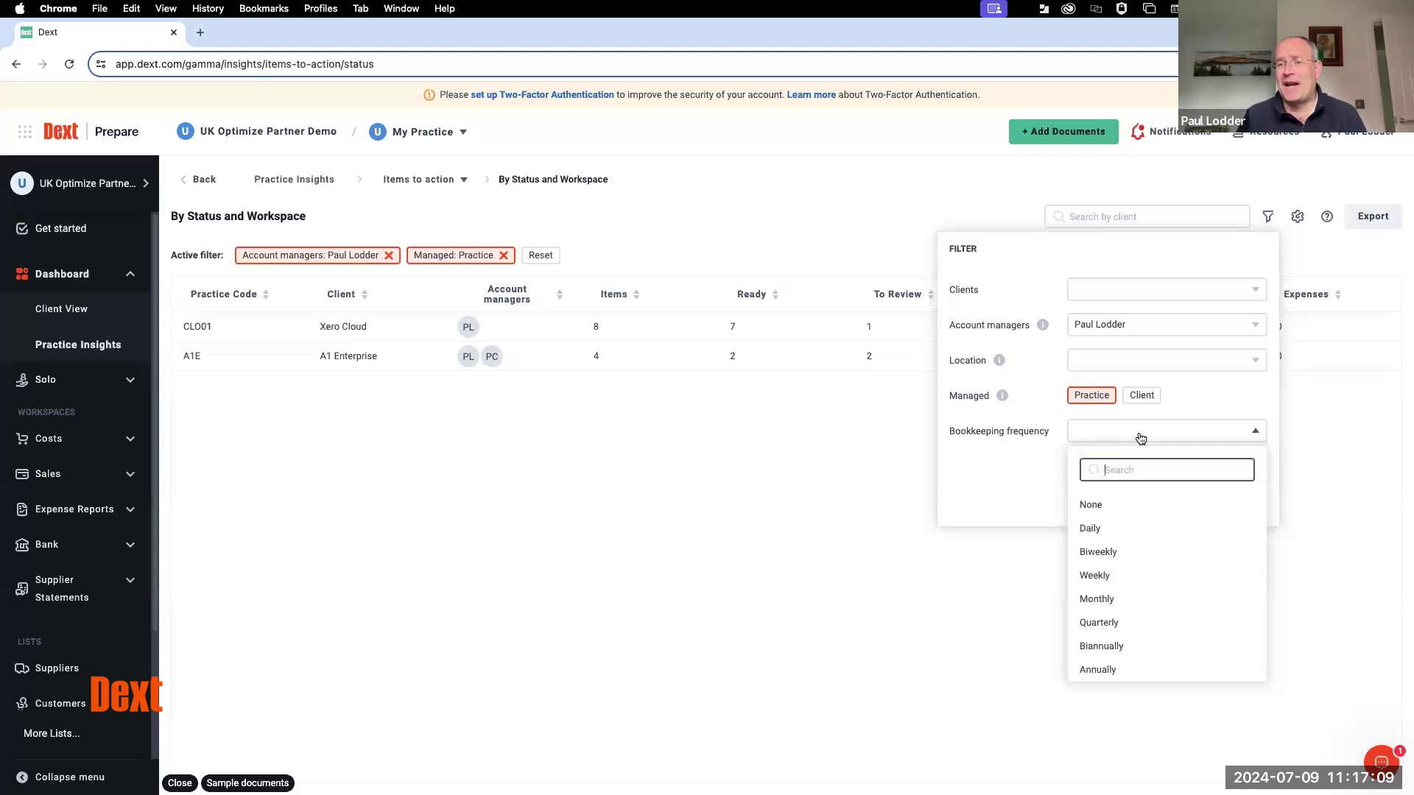
left_click(1093, 528)
left_click(1240, 505)
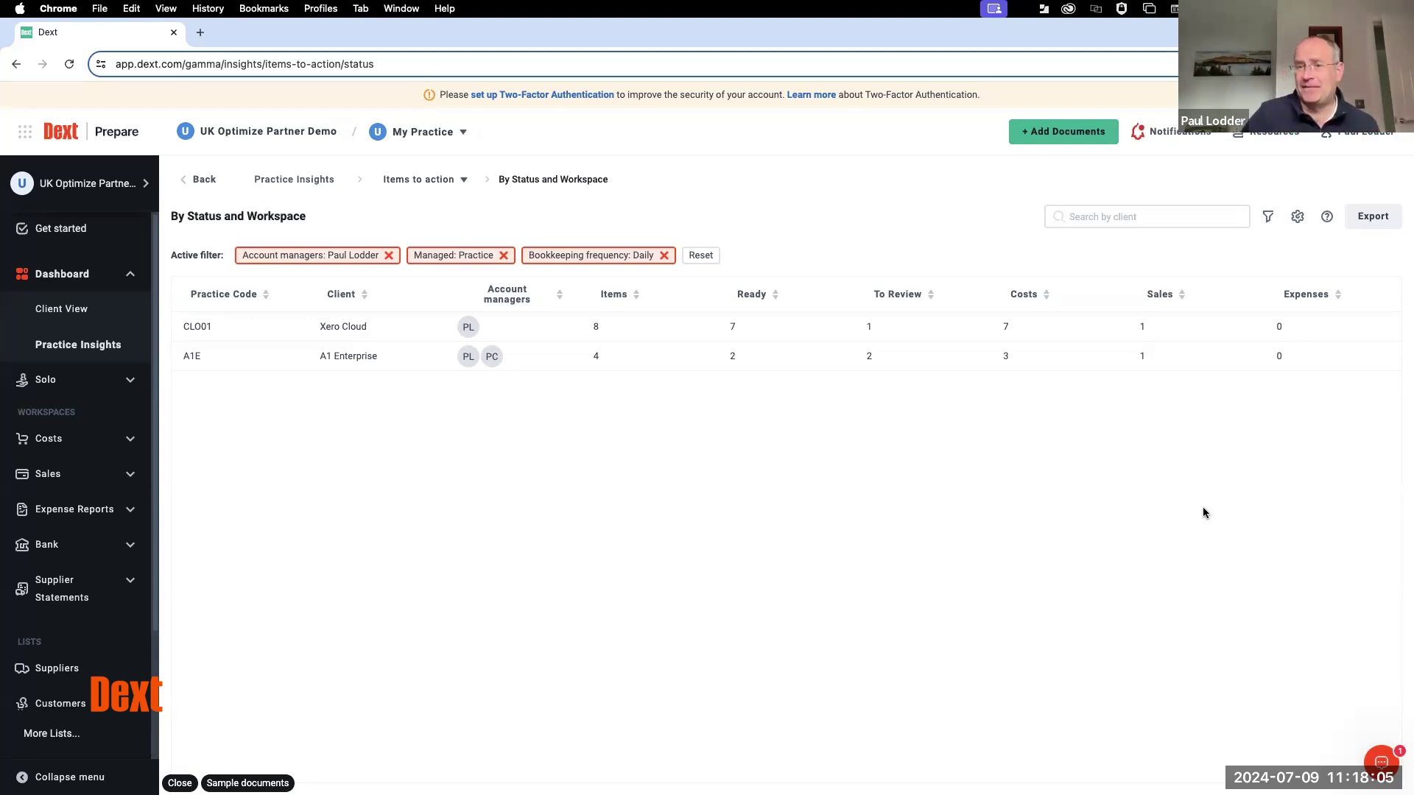
Step: Clear all active filters and sort the full client list by Items in descending order
left_click(701, 256)
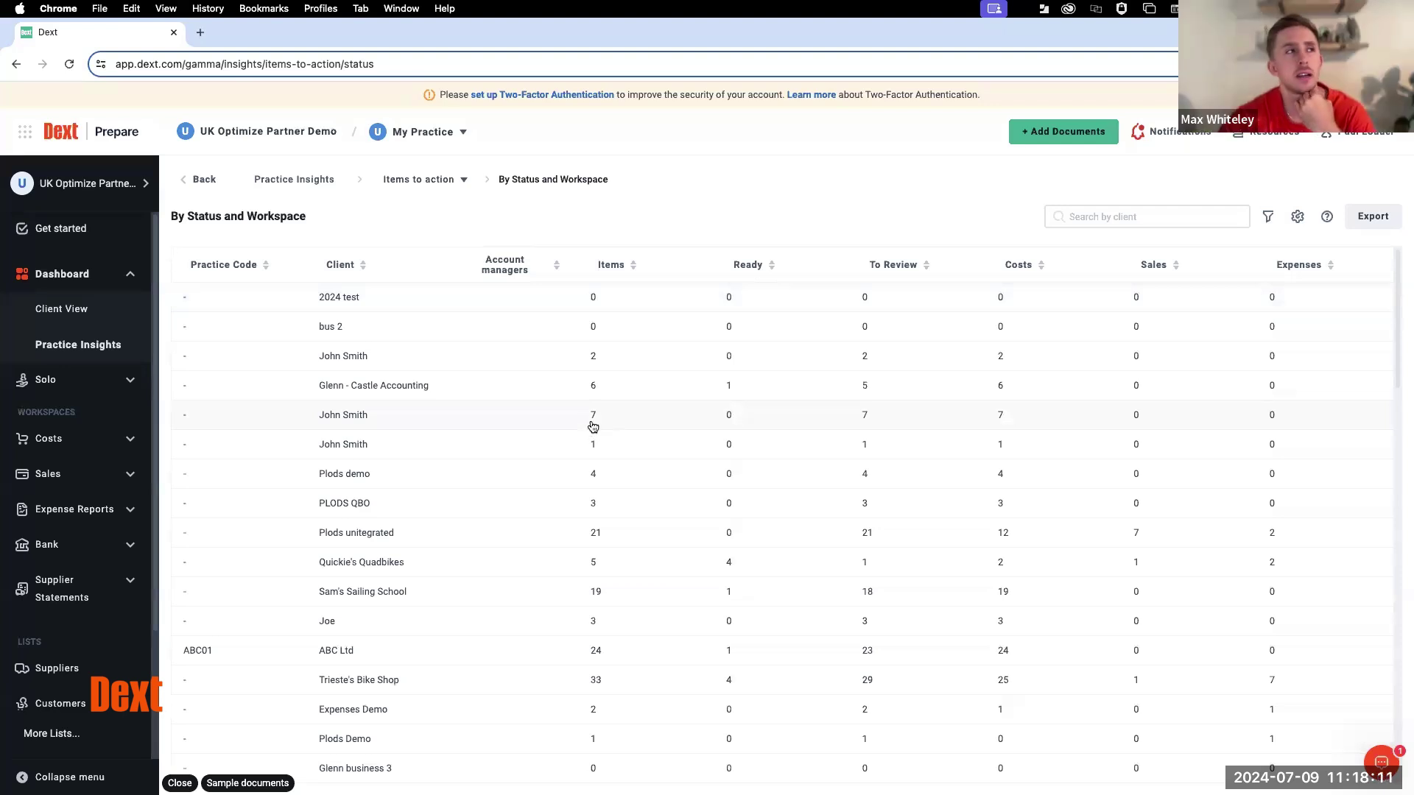
left_click(632, 260)
left_click(631, 258)
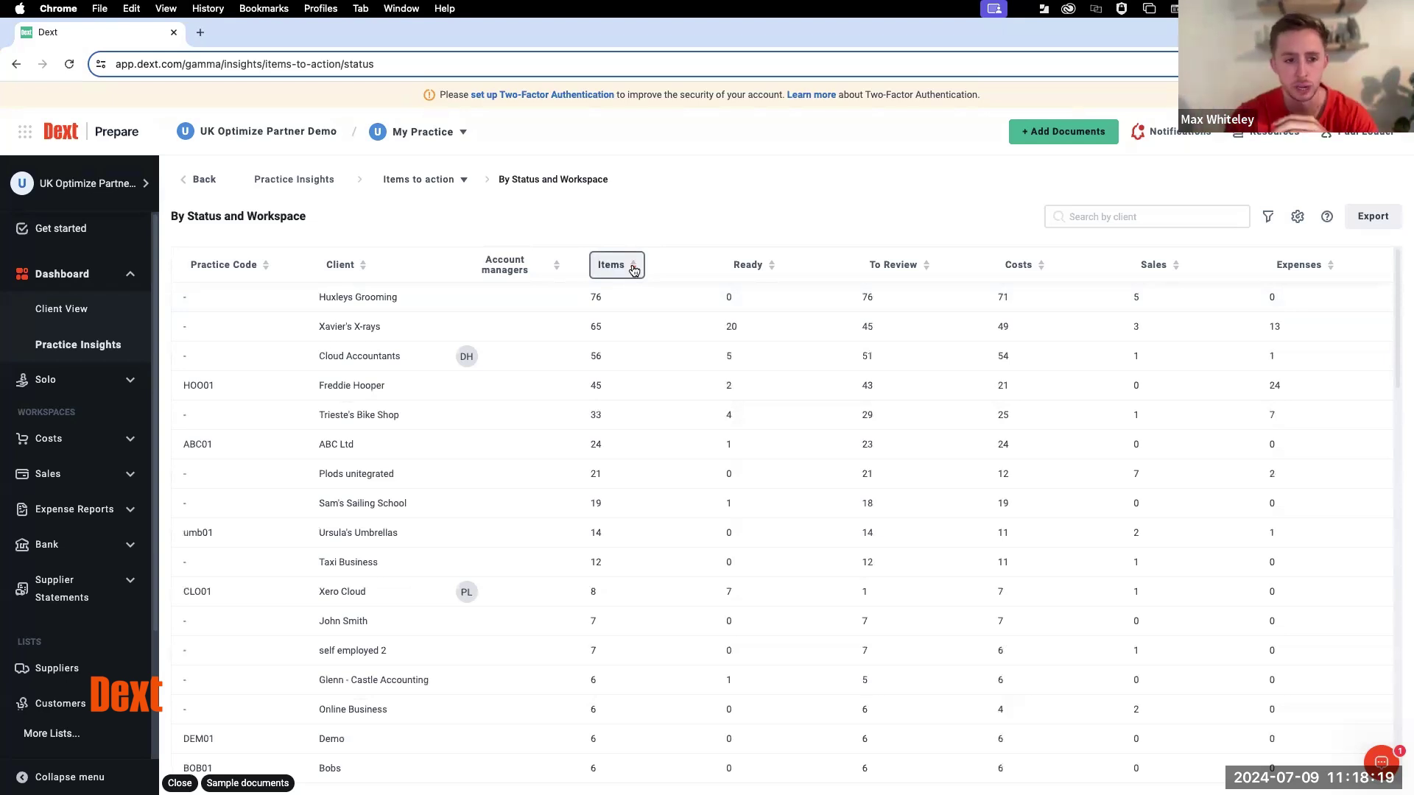
Step: Filter the list to clients with Managed set to Client and sort them by Items, highest first
left_click(1268, 218)
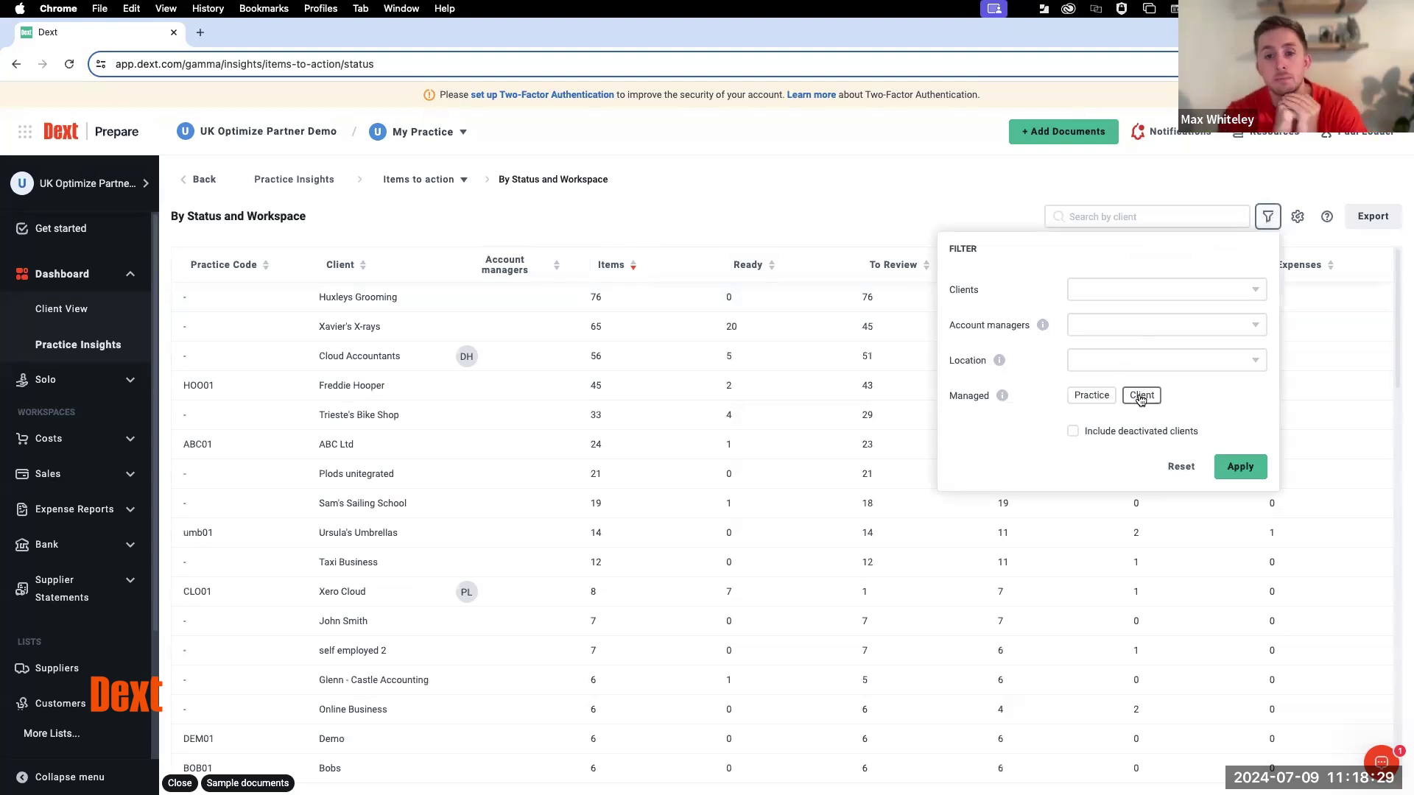
left_click(1141, 397)
left_click(1240, 467)
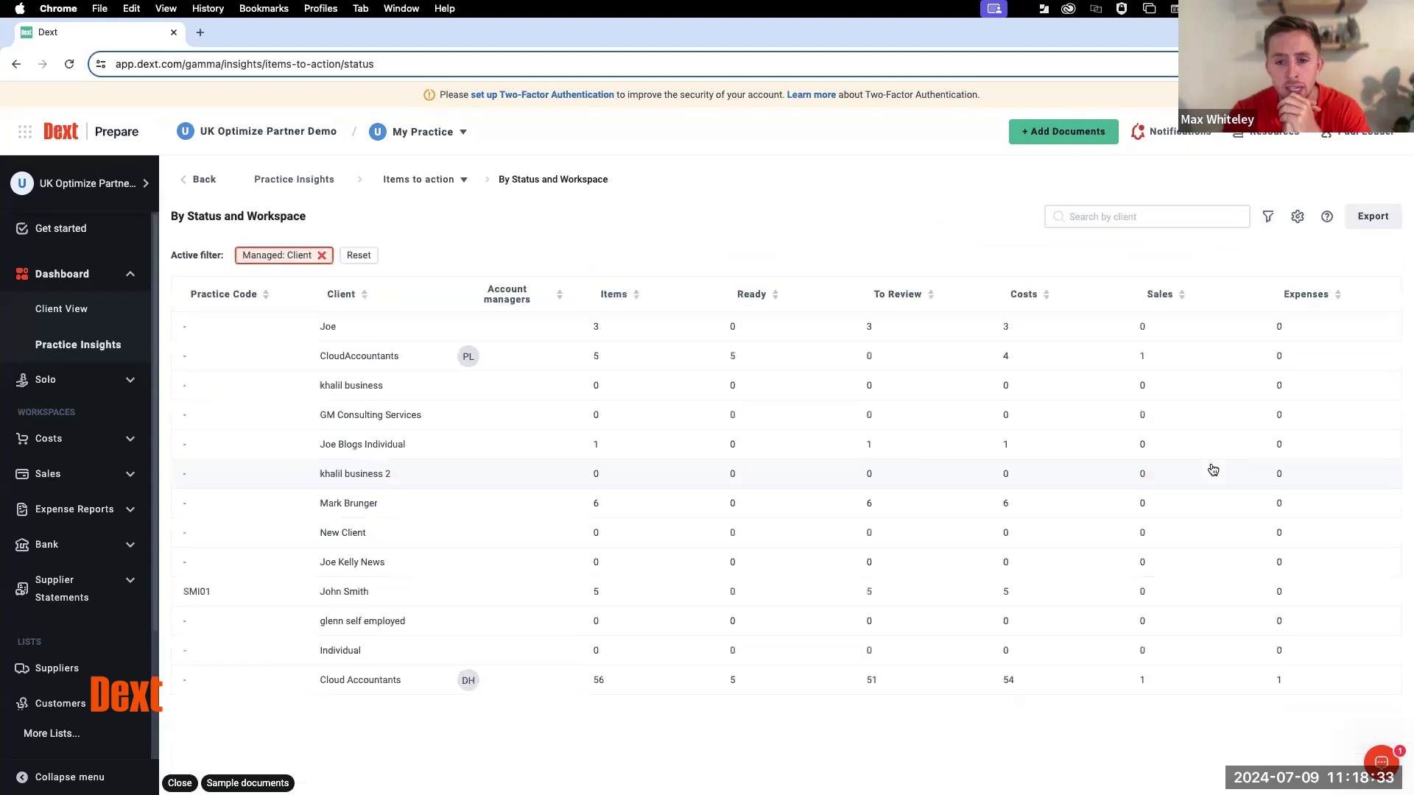
left_click(637, 299)
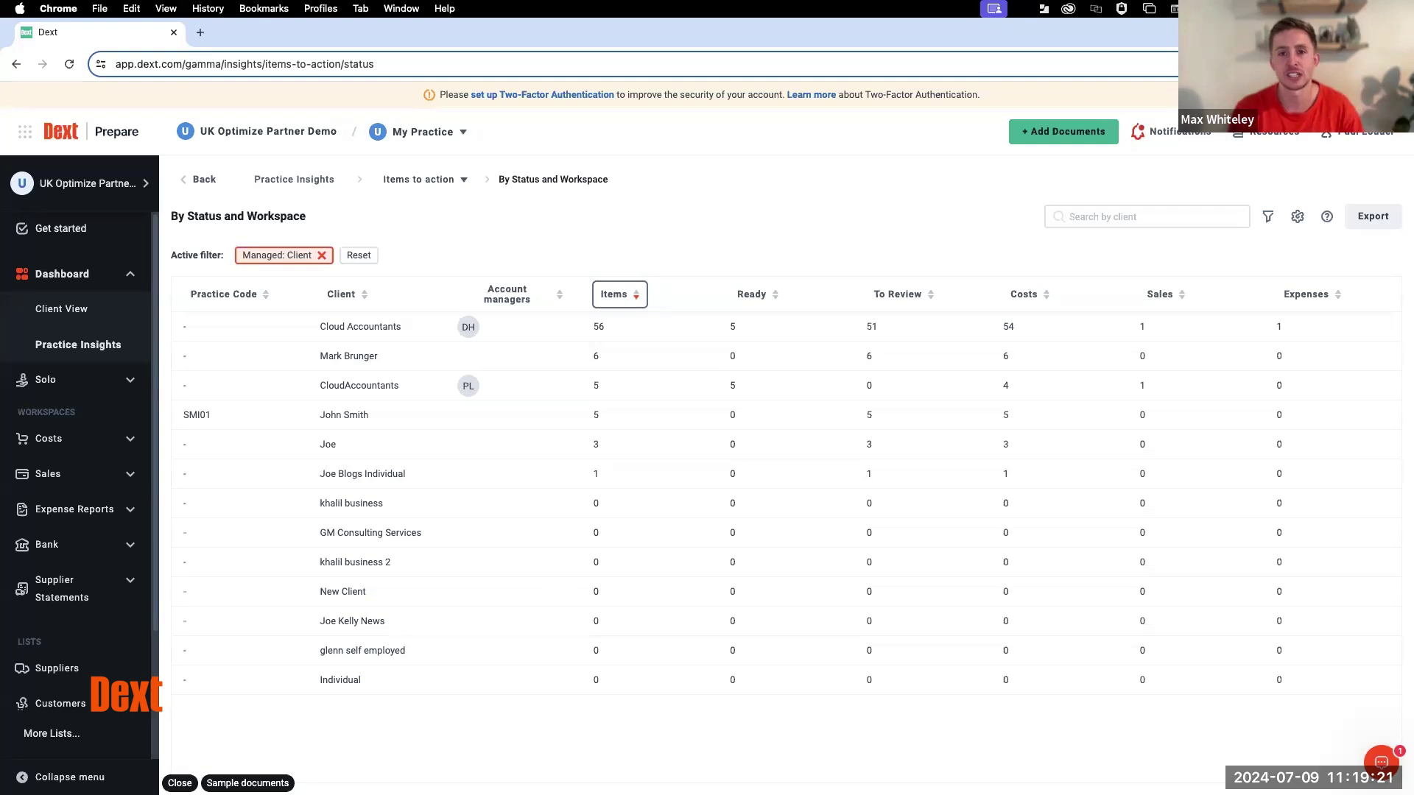
Step: Return to the Practice Insights overview
left_click(125, 354)
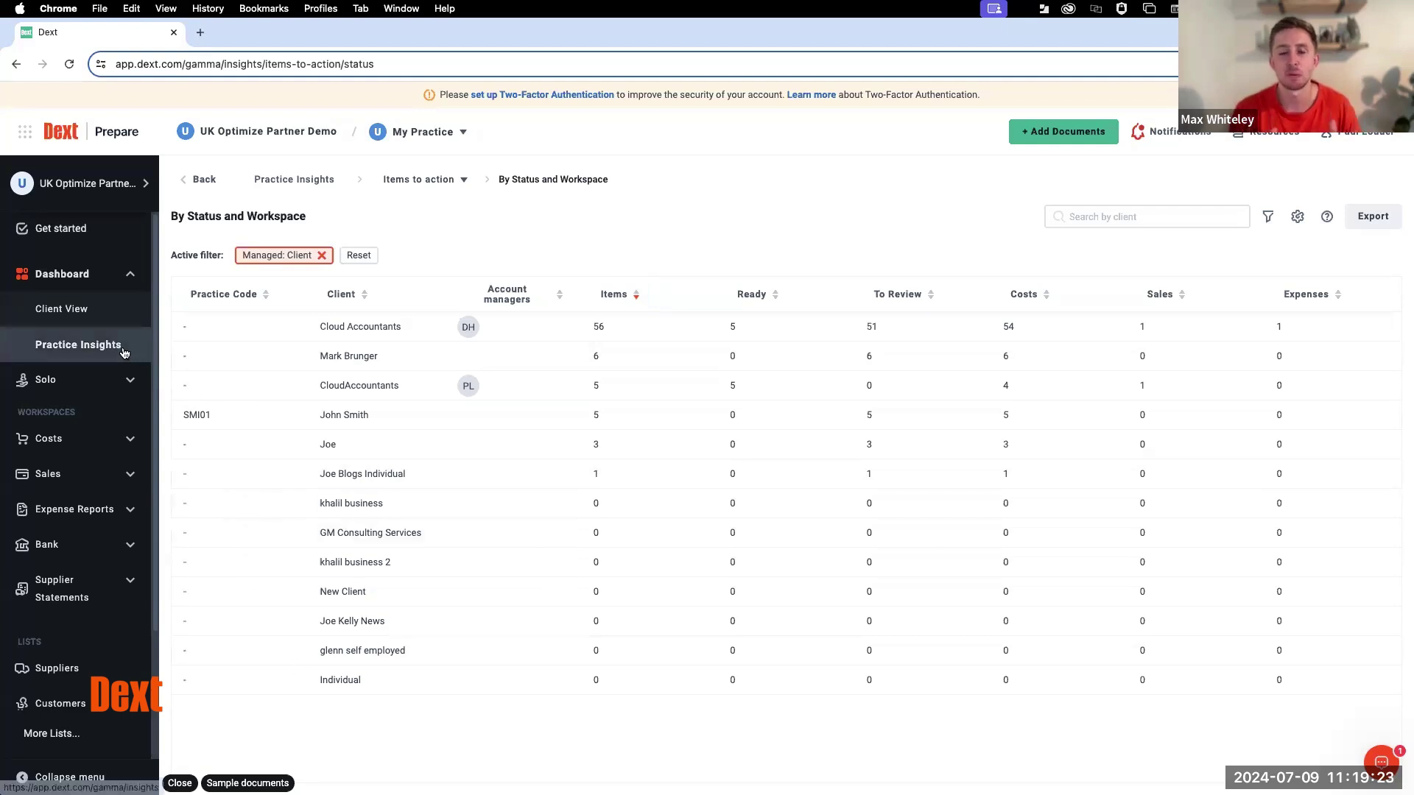